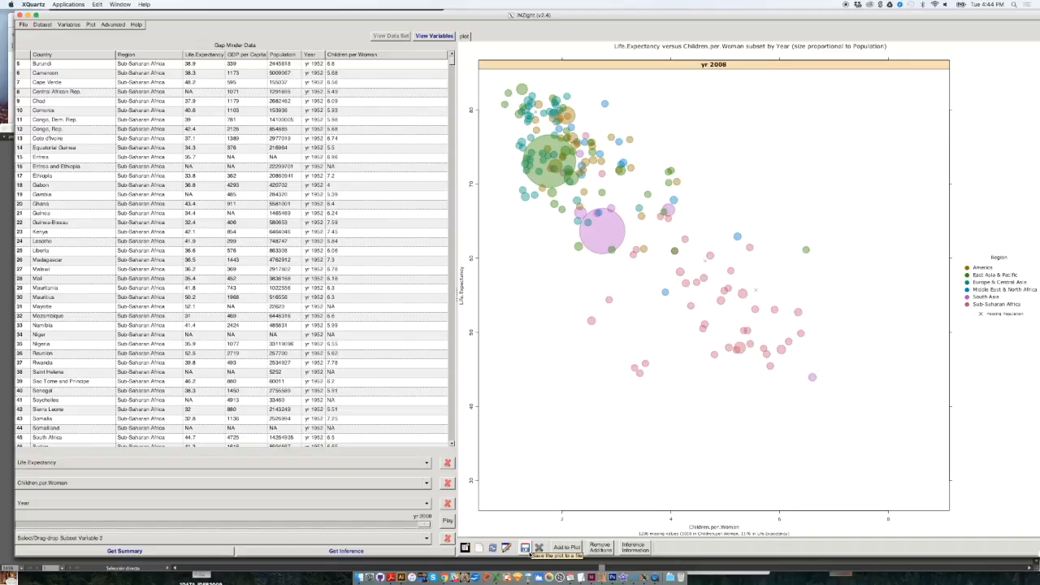
- Open the life expectancy scatter plot in its own graphics window and enlarge that window until the bubbles spread out clearly
{"action": "left_click", "coordinate": [525, 549]}
{"action": "left_click", "coordinate": [525, 549]}
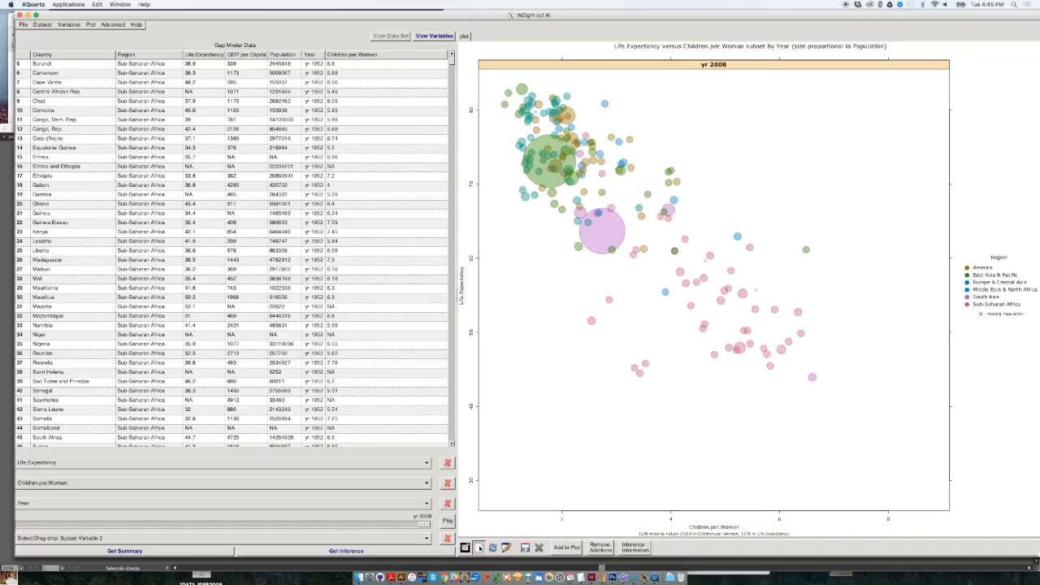
{"action": "left_click", "coordinate": [480, 549]}
{"action": "left_click_drag", "start_coordinate": [262, 260], "coordinate": [257, 153]}
{"action": "left_click_drag", "start_coordinate": [185, 17], "coordinate": [266, 31]}
{"action": "left_click_drag", "start_coordinate": [80, 151], "coordinate": [86, 69]}
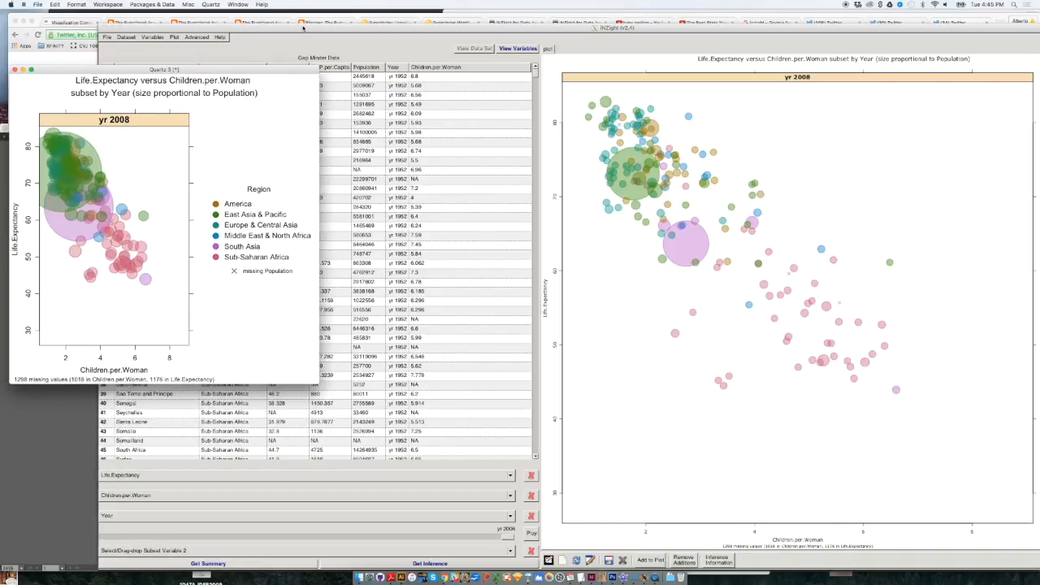
{"action": "left_click_drag", "start_coordinate": [318, 382], "coordinate": [671, 548]}
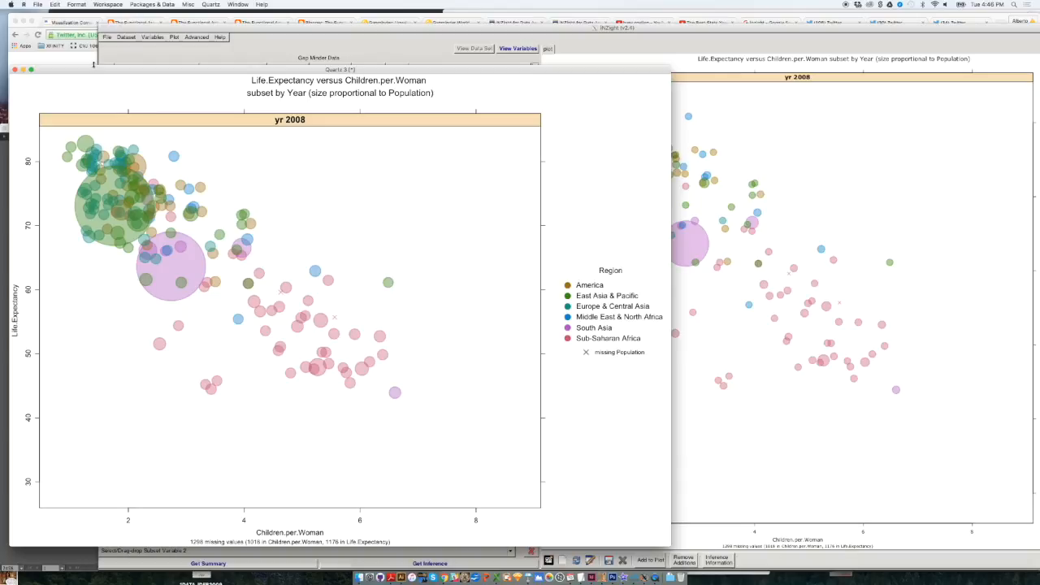
{"action": "left_click_drag", "start_coordinate": [89, 67], "coordinate": [113, 55]}
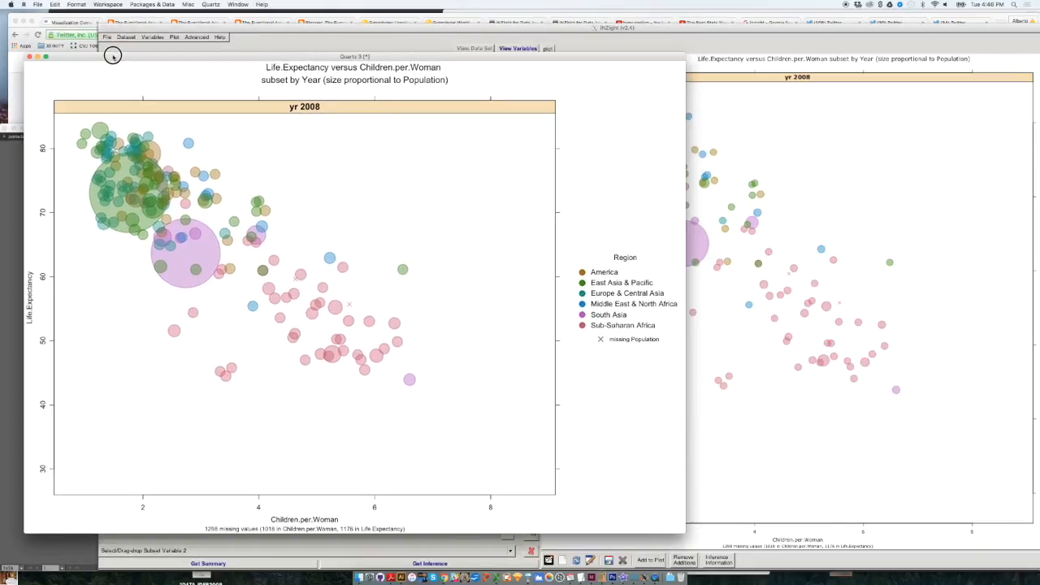
- Save the enlarged plot as a PDF named Gapminder on the Desktop, replacing the existing file
{"action": "left_click", "coordinate": [37, 4]}
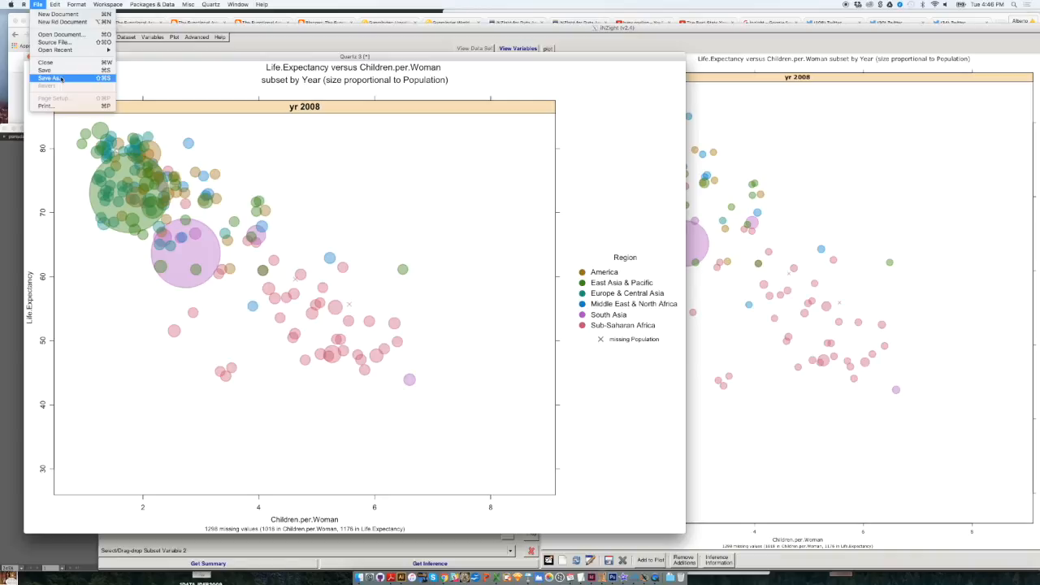
{"action": "left_click_drag", "start_coordinate": [153, 56], "coordinate": [136, 18]}
{"action": "left_click", "coordinate": [37, 5]}
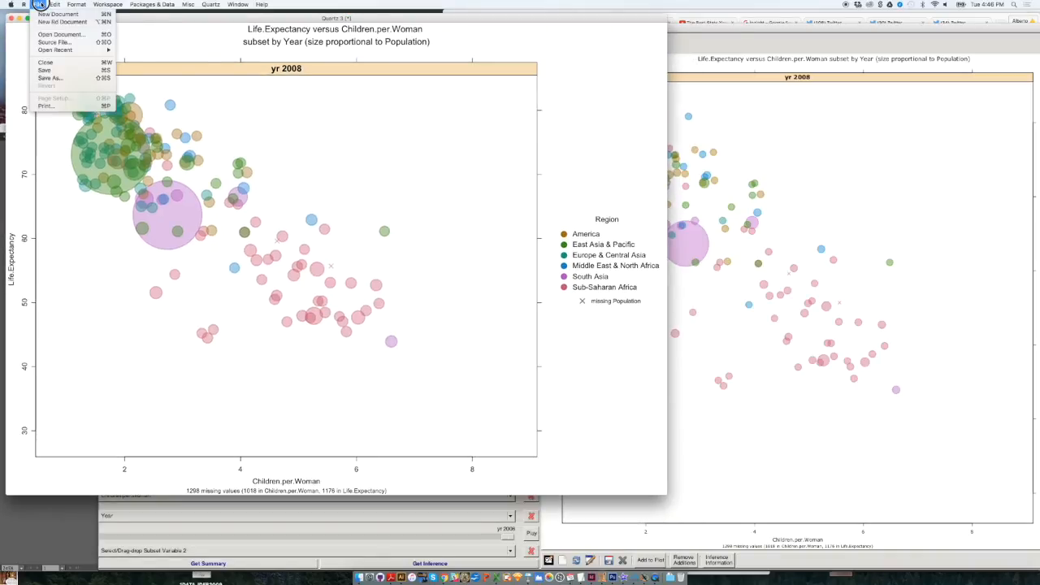
{"action": "left_click", "coordinate": [54, 78]}
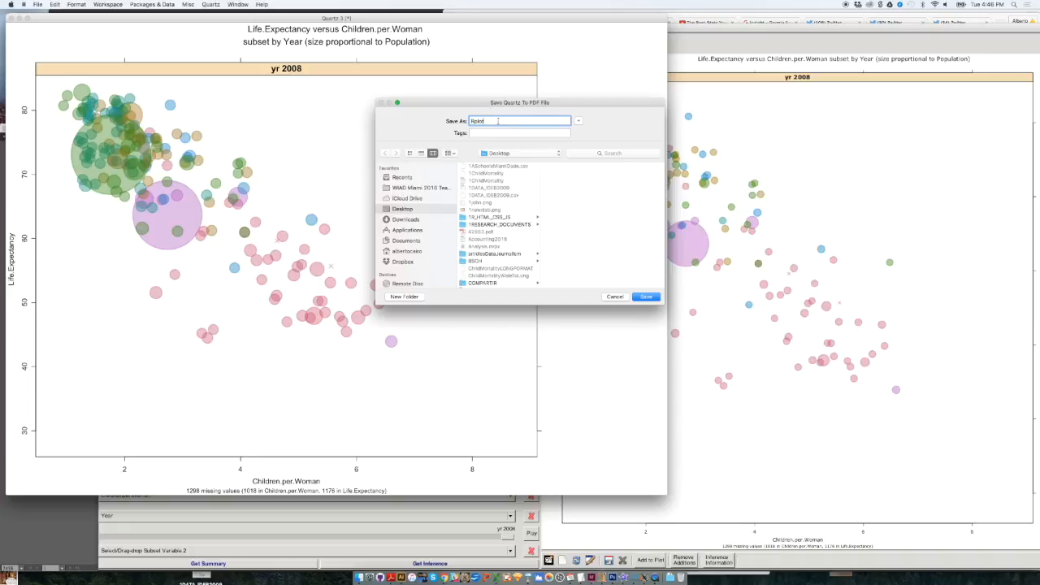
{"action": "type", "text": "Gapminder"}
{"action": "left_click", "coordinate": [646, 298]}
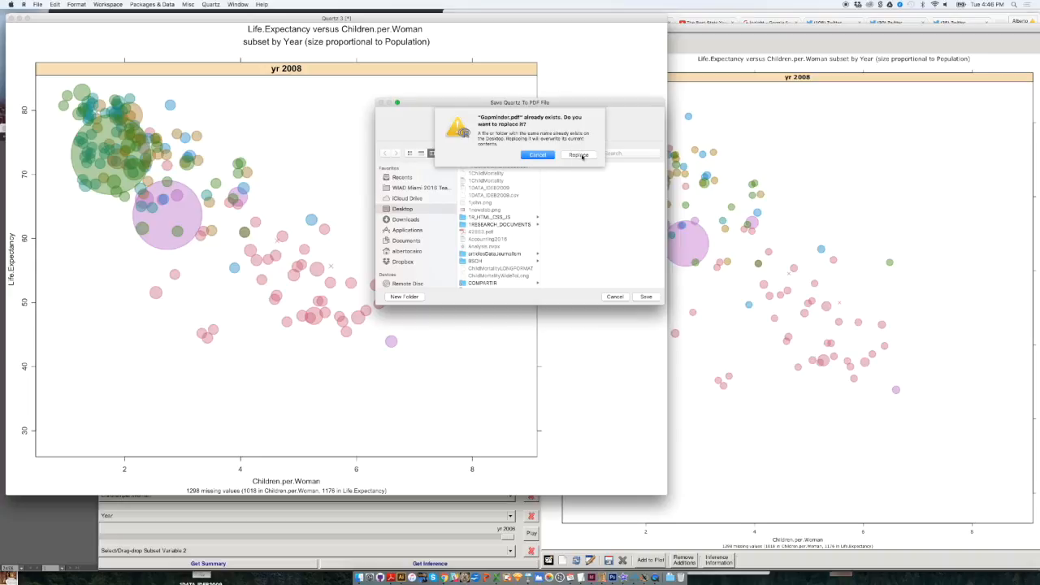
{"action": "left_click", "coordinate": [579, 155]}
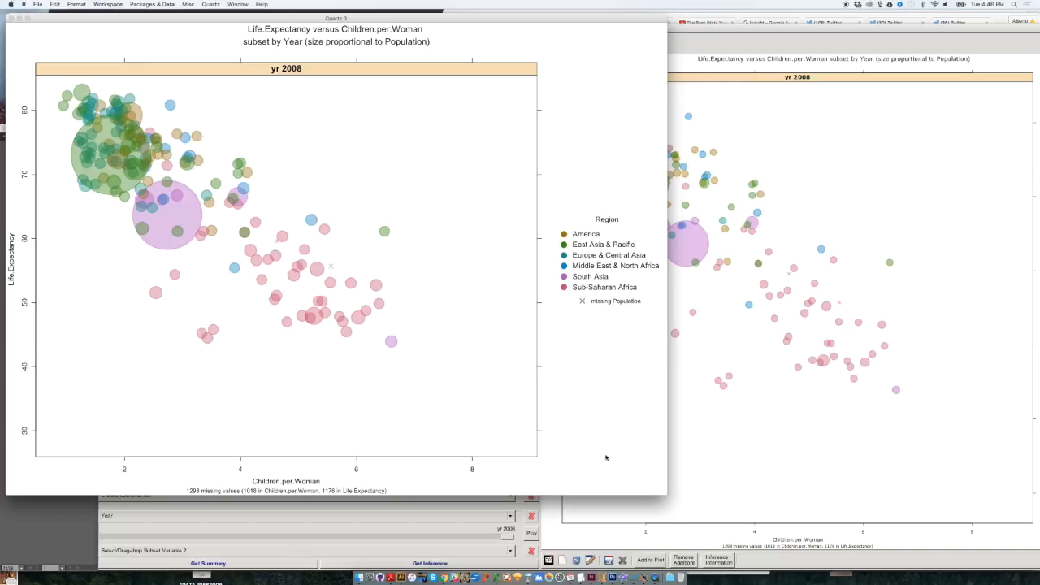
- Switch to Adobe Illustrator and open Gapminder.pdf from the Desktop
{"action": "left_click", "coordinate": [402, 577]}
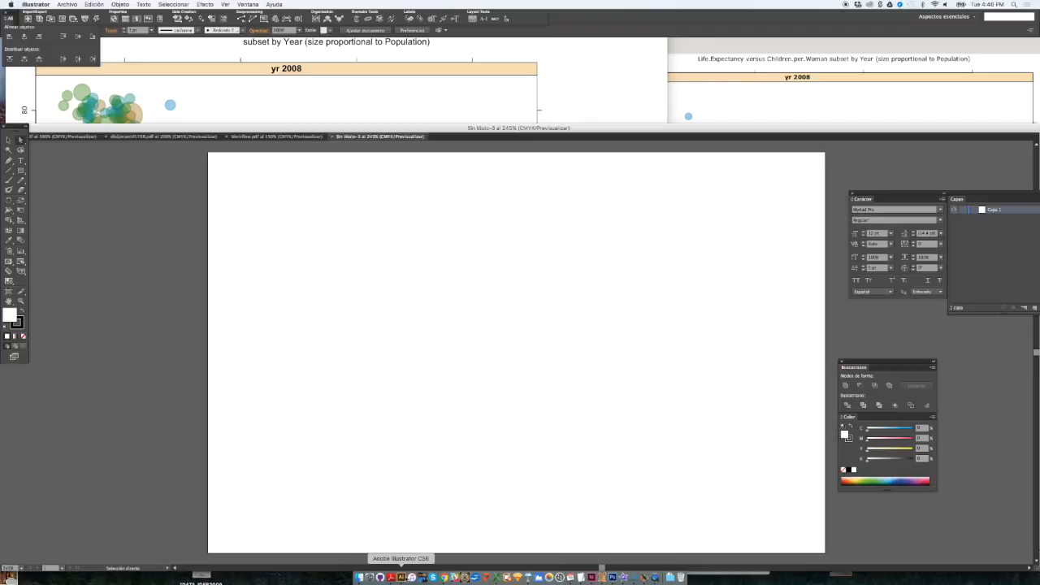
{"action": "left_click_drag", "start_coordinate": [241, 128], "coordinate": [236, 58]}
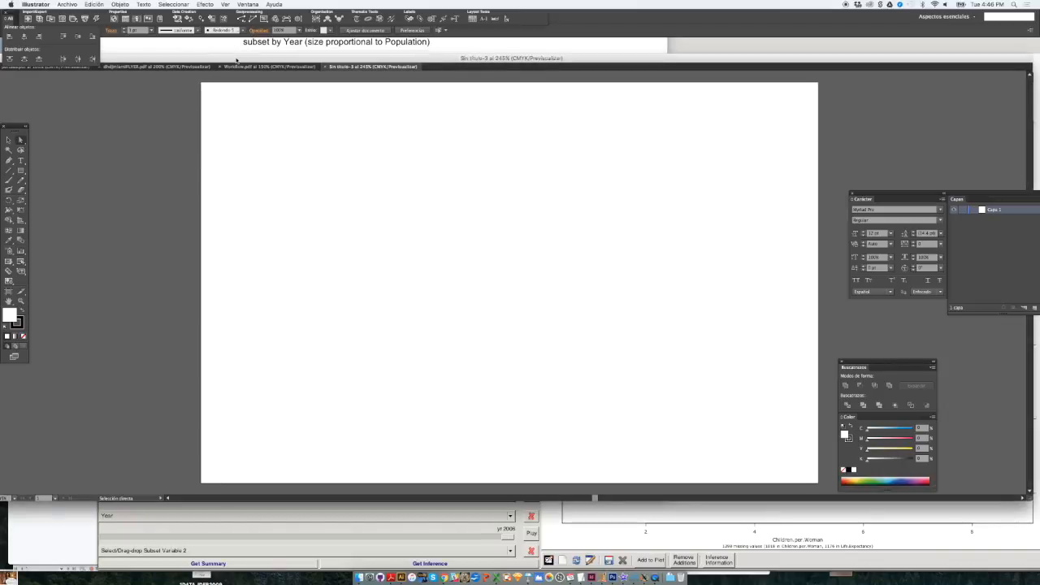
{"action": "left_click", "coordinate": [68, 5]}
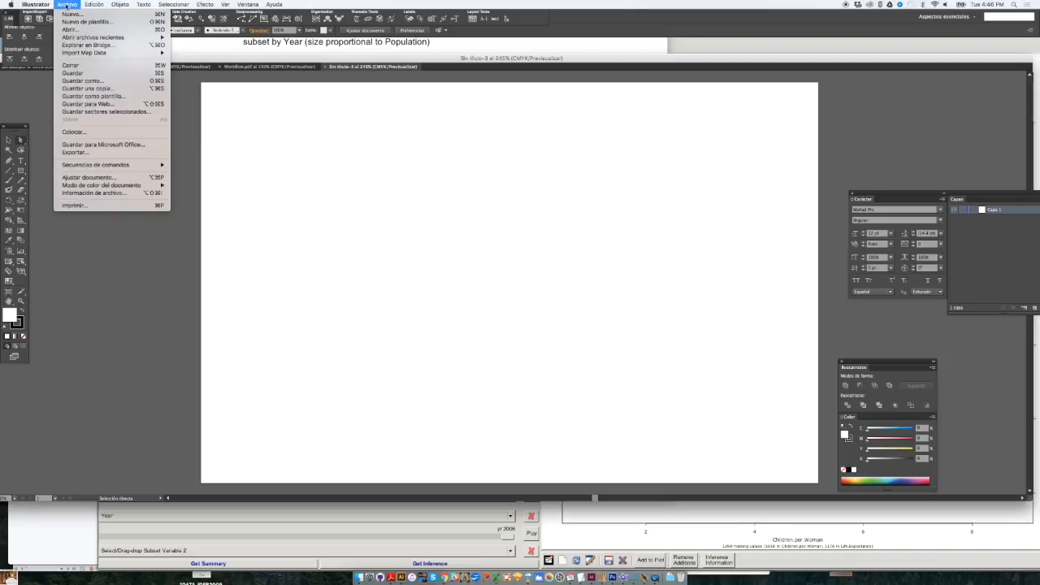
{"action": "left_click", "coordinate": [68, 5]}
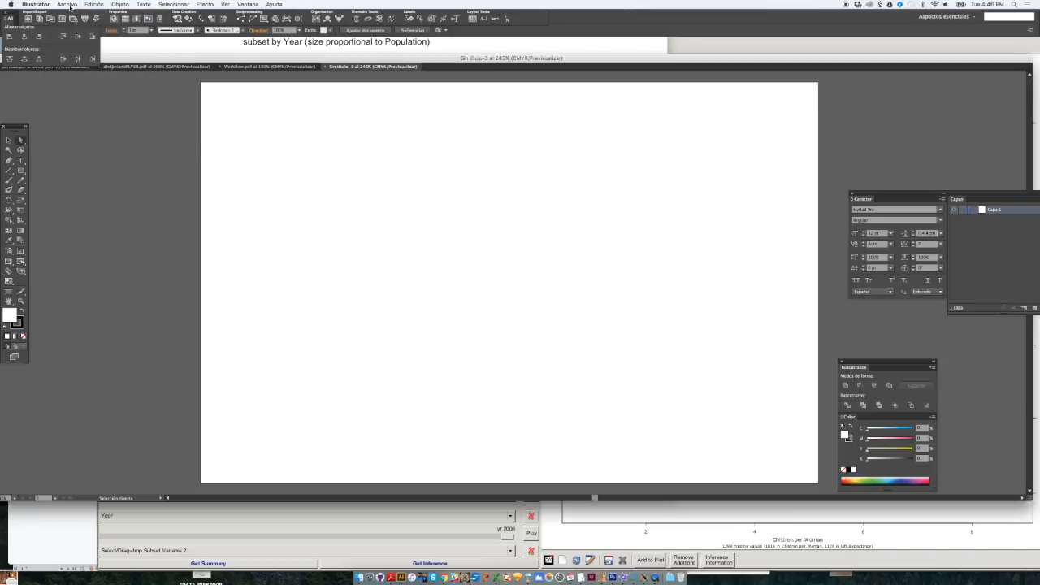
{"action": "left_click", "coordinate": [69, 5]}
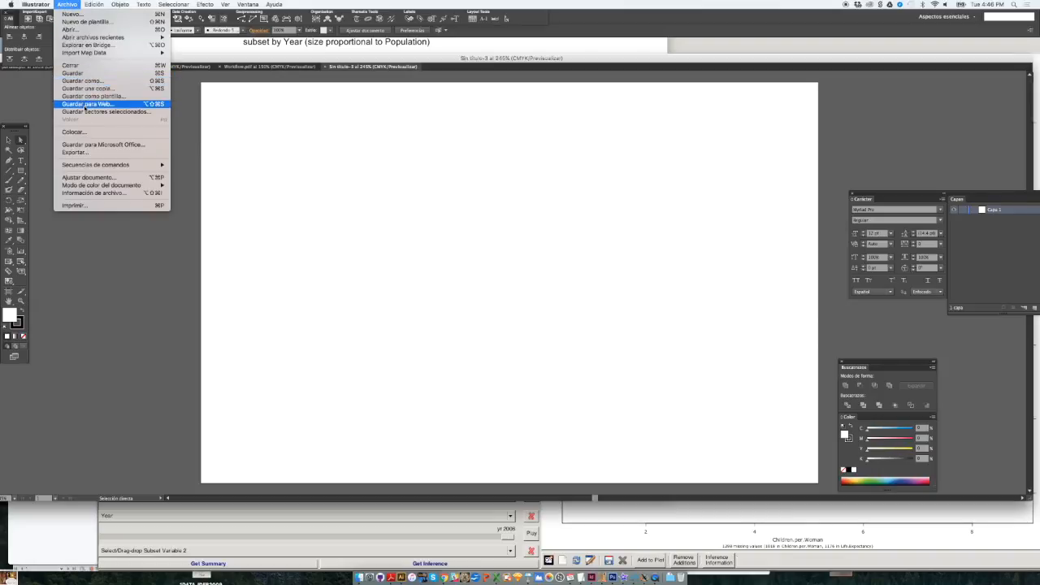
{"action": "left_click", "coordinate": [77, 30]}
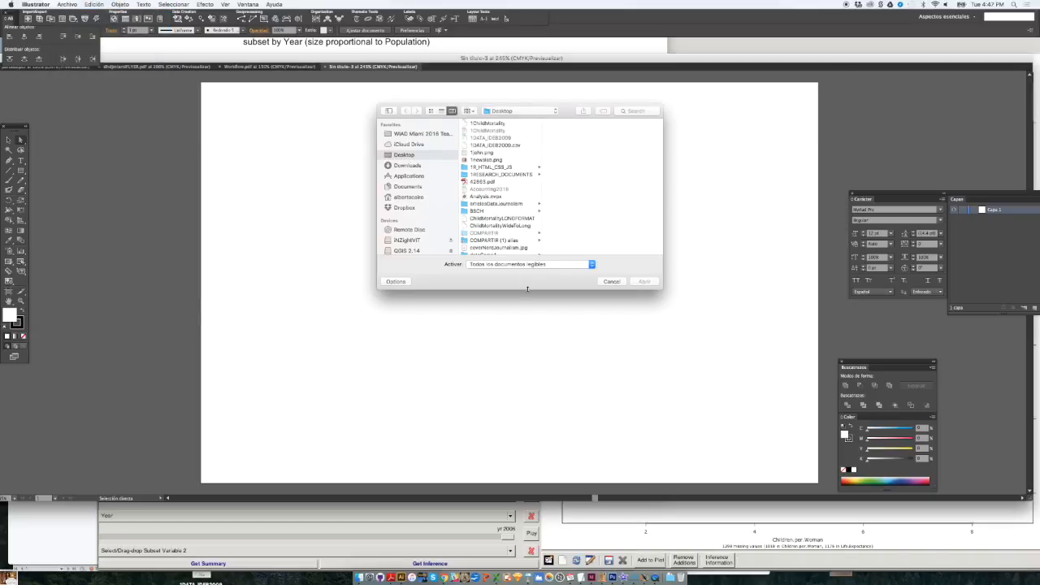
{"action": "left_click_drag", "start_coordinate": [528, 289], "coordinate": [535, 490]}
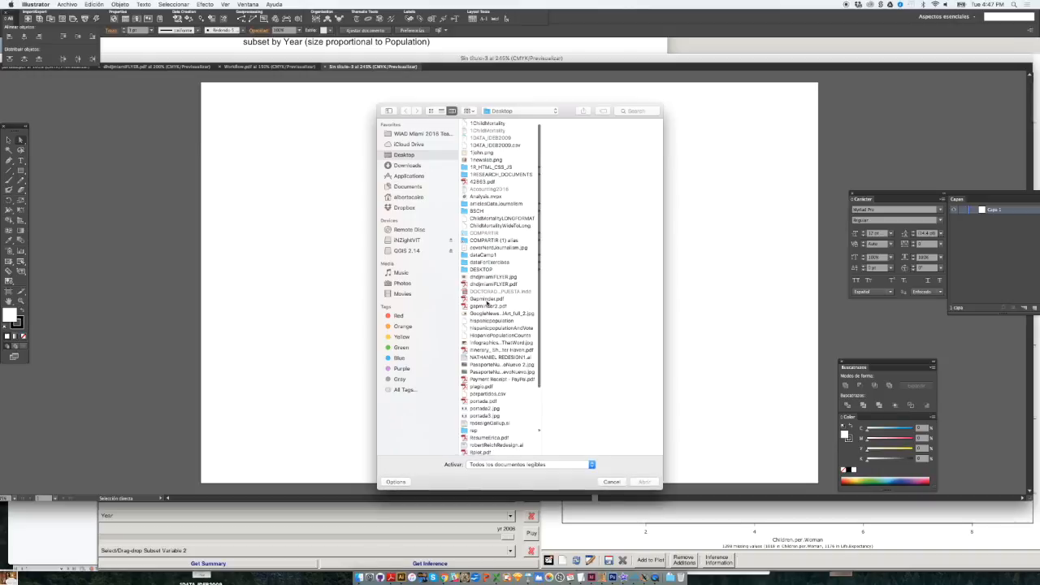
{"action": "left_click", "coordinate": [487, 300]}
{"action": "double_click", "coordinate": [486, 299]}
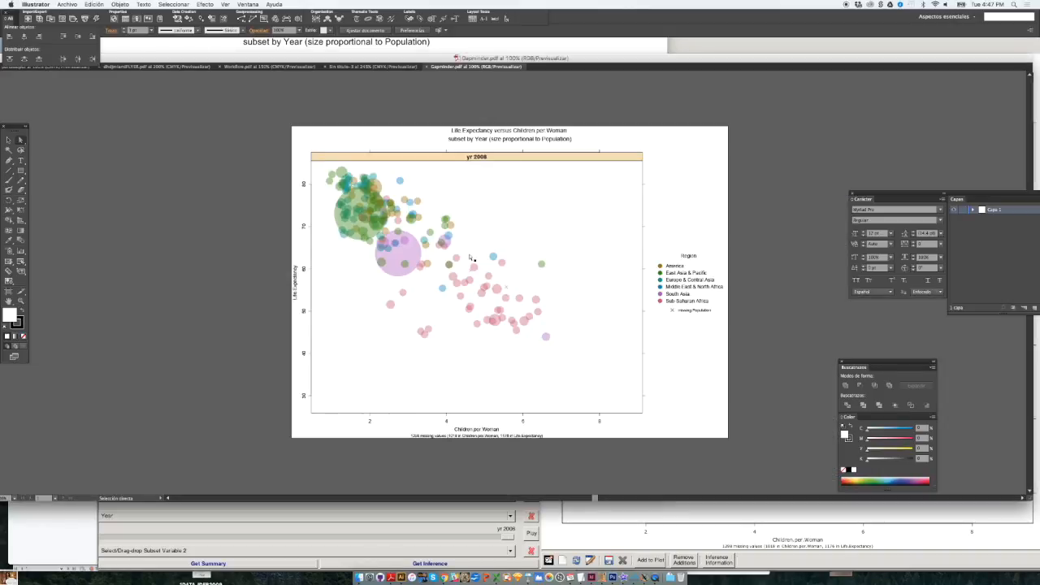
- Delete the rectangular frame around the plot area and the orange band behind the yr 2008 heading
{"action": "left_click", "coordinate": [656, 134]}
{"action": "left_click", "coordinate": [597, 107]}
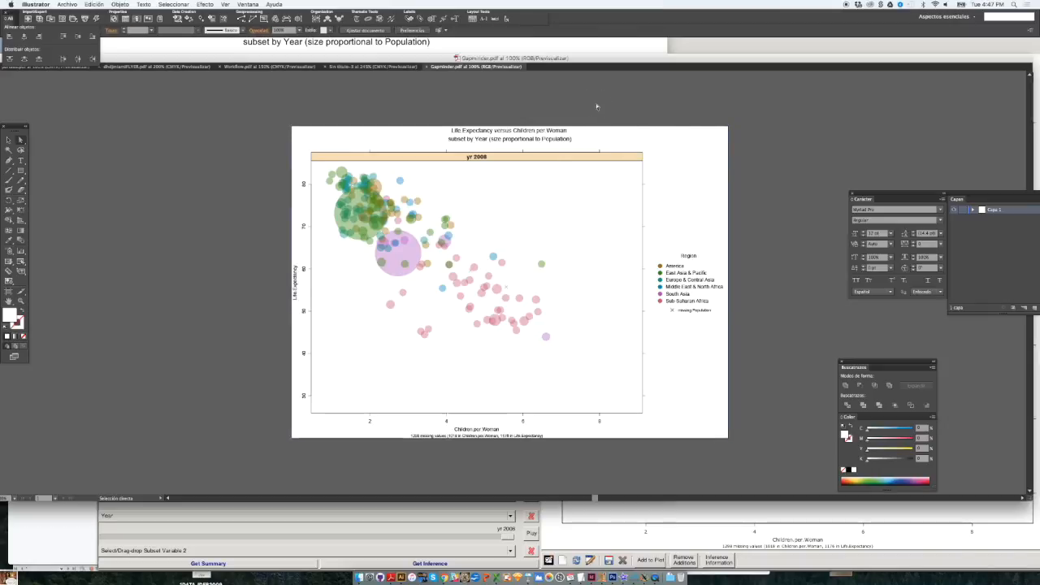
{"action": "key", "text": "super+equal"}
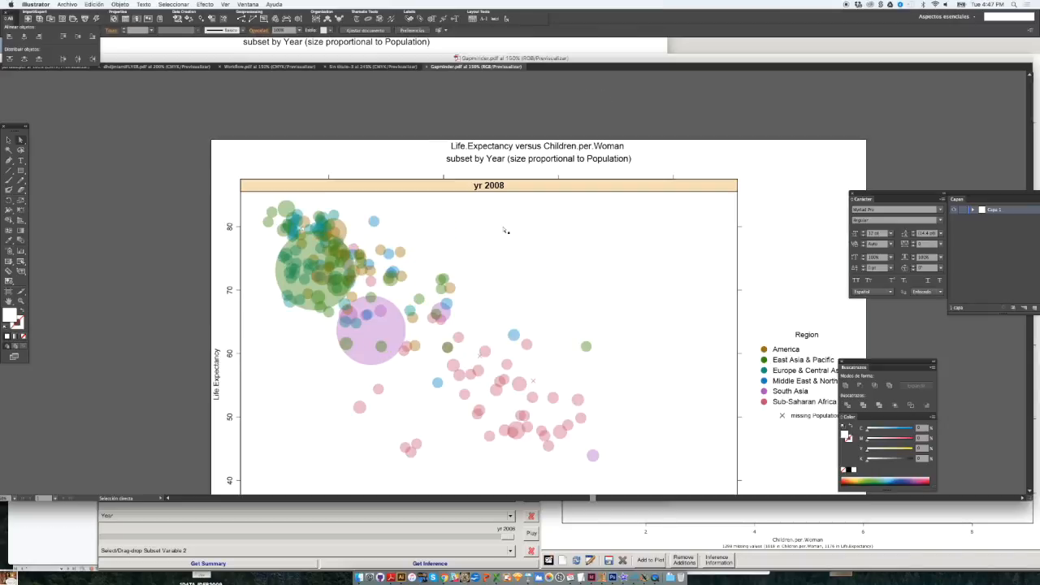
{"action": "left_click_drag", "start_coordinate": [511, 225], "coordinate": [373, 208]}
{"action": "mouse_move", "coordinate": [663, 120]}
{"action": "left_mouse_down"}
{"action": "mouse_move", "coordinate": [577, 203]}
{"action": "mouse_move", "coordinate": [576, 180]}
{"action": "left_mouse_up"}
{"action": "key", "text": "Delete"}
{"action": "key", "text": "Delete"}
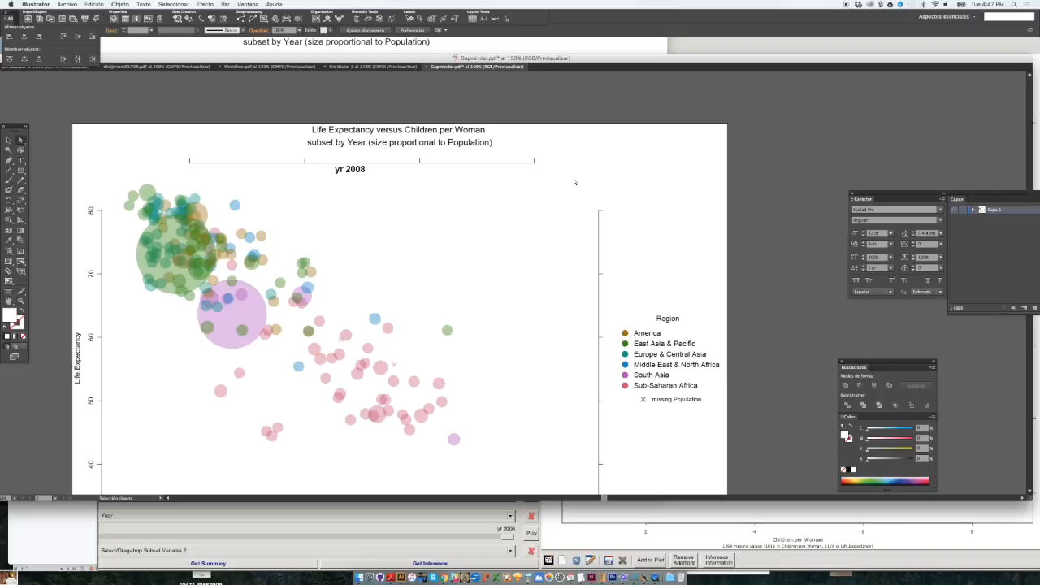
- Delete the redundant axis lines and tick marks along the chart's upper and right-hand sides
{"action": "left_click", "coordinate": [539, 237], "text": "alt+super"}
{"action": "left_click_drag", "start_coordinate": [539, 237], "coordinate": [539, 186]}
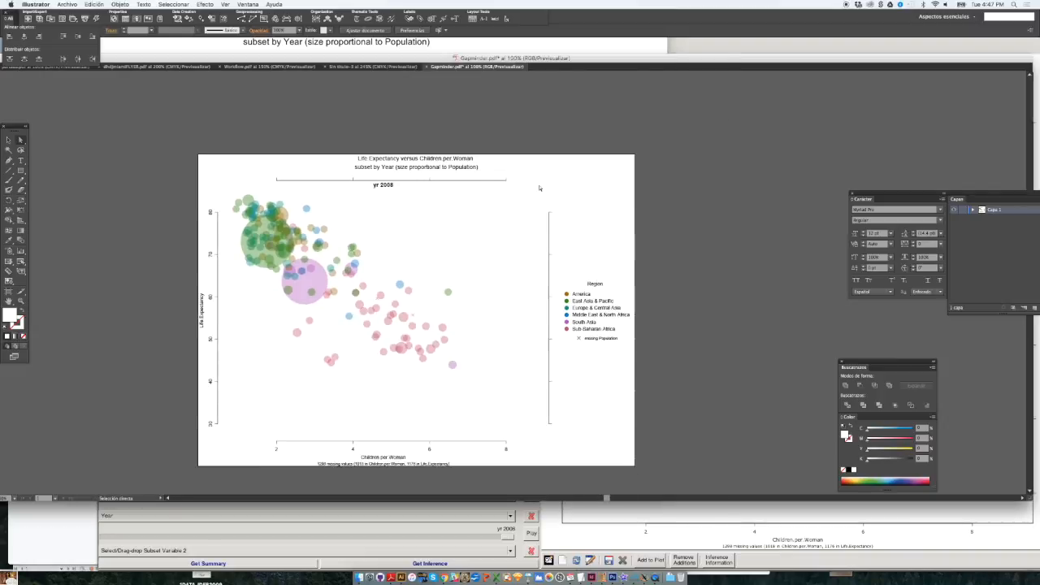
{"action": "left_click", "coordinate": [500, 180], "text": "alt"}
{"action": "left_click_drag", "start_coordinate": [561, 237], "coordinate": [561, 237]}
{"action": "key", "text": "Delete"}
{"action": "left_click_drag", "start_coordinate": [513, 178], "coordinate": [273, 182]}
{"action": "key", "text": "Delete"}
{"action": "left_click_drag", "start_coordinate": [541, 199], "coordinate": [554, 448]}
{"action": "key", "text": "Delete"}
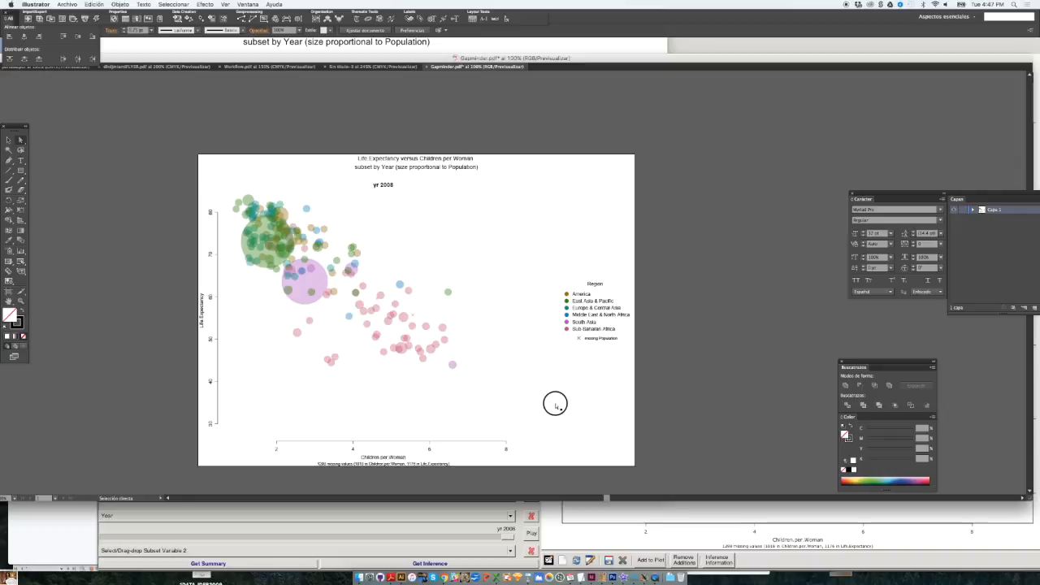
- Delete the baselines of the Children.per.Woman and Life.Expectancy axes, keeping their tick marks
{"action": "left_click", "coordinate": [362, 443]}
{"action": "key", "text": "Delete"}
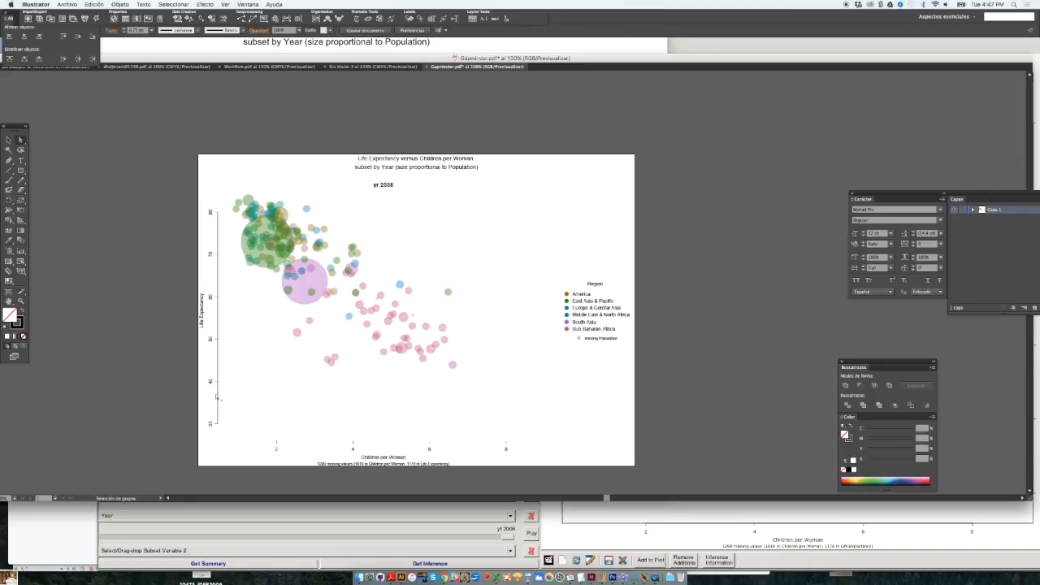
{"action": "key", "text": "a"}
{"action": "left_click", "coordinate": [217, 398]}
{"action": "key", "text": "Delete"}
- Rotate the 80 label on the Life.Expectancy axis so that it reads horizontally
{"action": "left_click", "coordinate": [210, 213]}
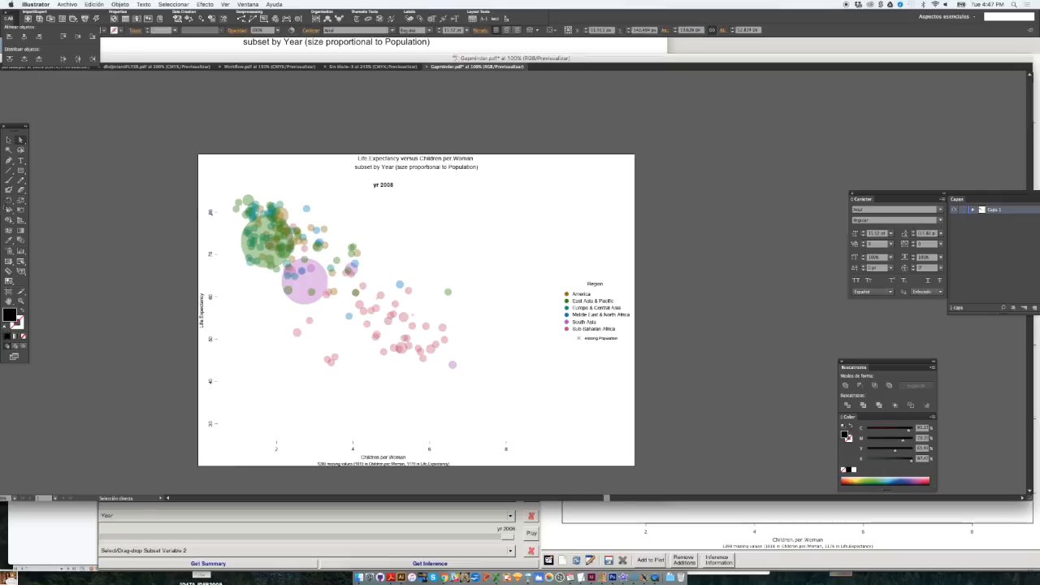
{"action": "key", "text": "z"}
{"action": "left_click_drag", "start_coordinate": [199, 178], "coordinate": [325, 325]}
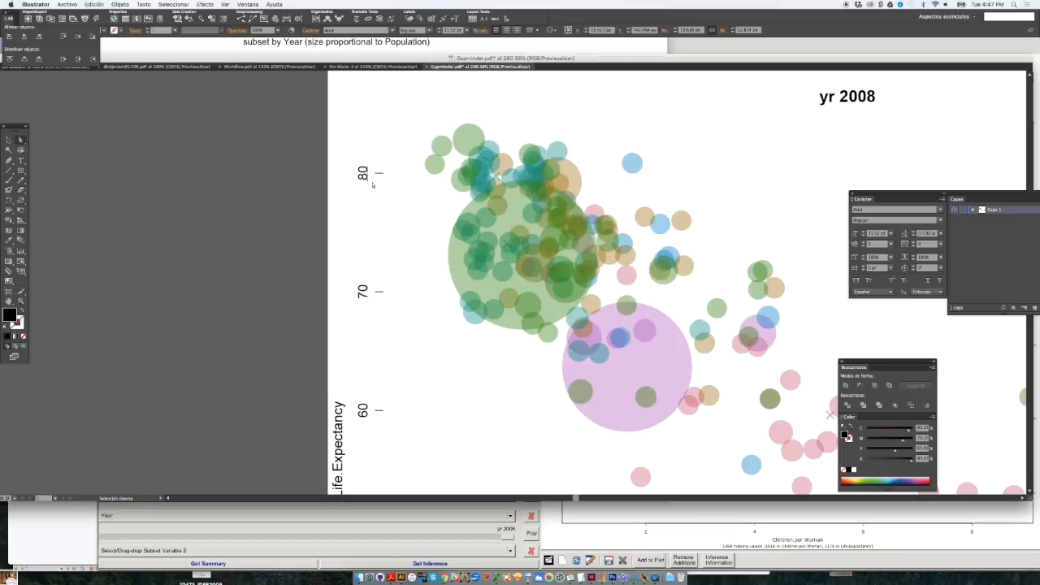
{"action": "left_click", "coordinate": [10, 201]}
{"action": "left_click_drag", "start_coordinate": [384, 186], "coordinate": [361, 175]}
{"action": "left_click", "coordinate": [20, 140]}
{"action": "key", "text": "super+1"}
{"action": "left_click", "coordinate": [311, 171]}
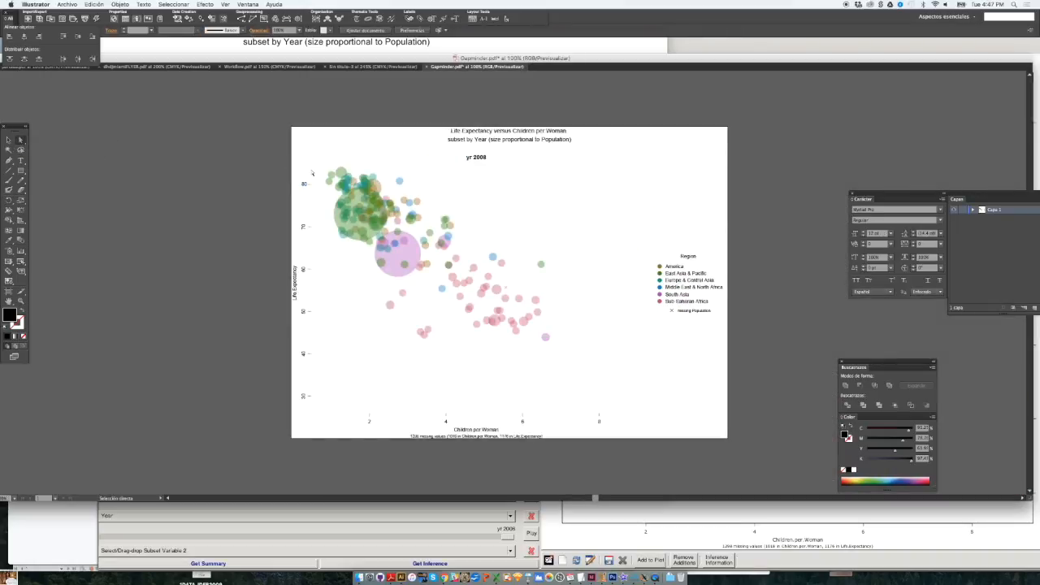
{"action": "key", "text": "super+0"}
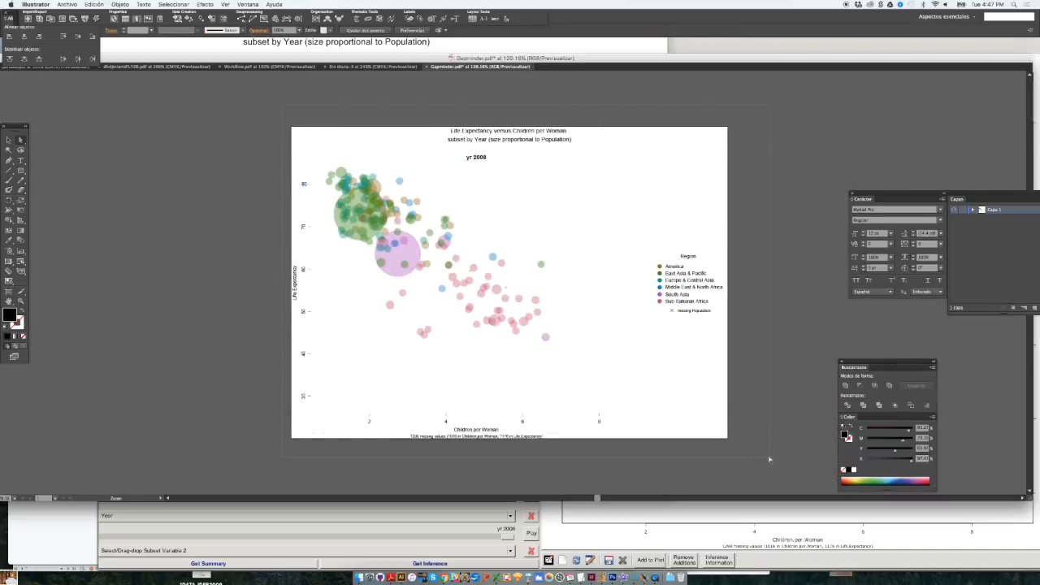